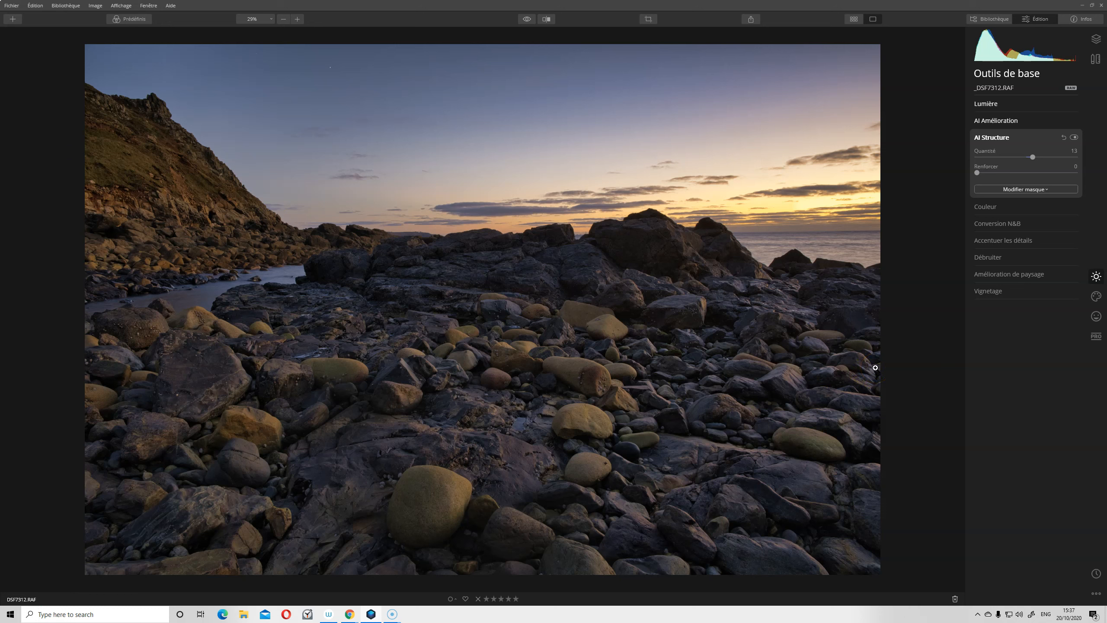
Apply the Mystique creative effect with Quantité set to 32.
click(1094, 296)
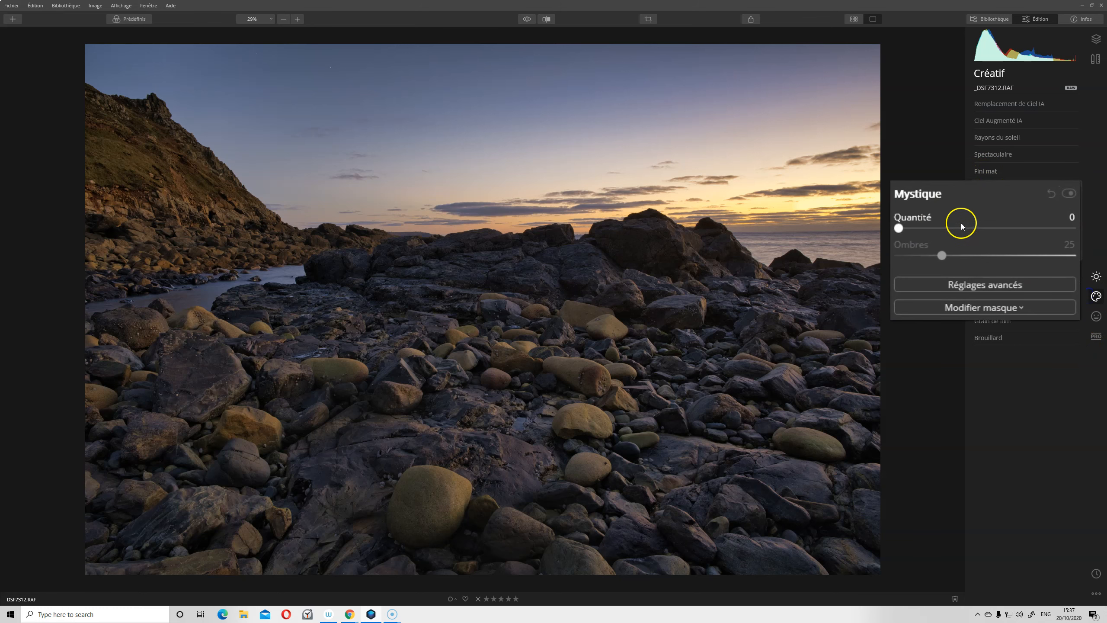
drag(939, 226, 955, 227)
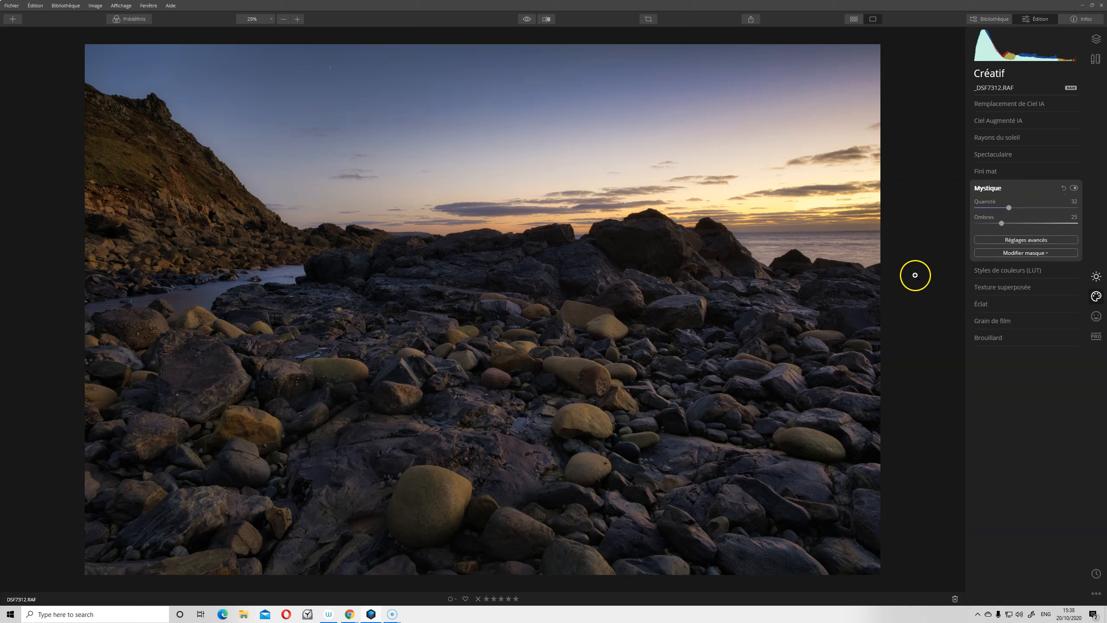
Compare the photo with and without the Mystique effect.
click(1073, 188)
click(1074, 188)
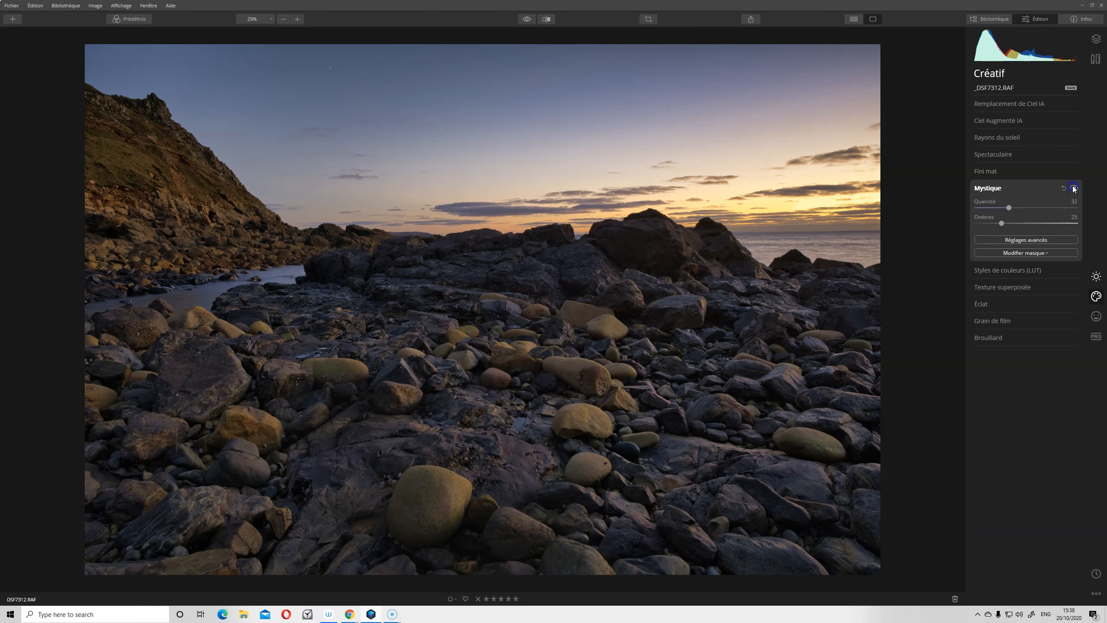
click(1073, 188)
click(1073, 188)
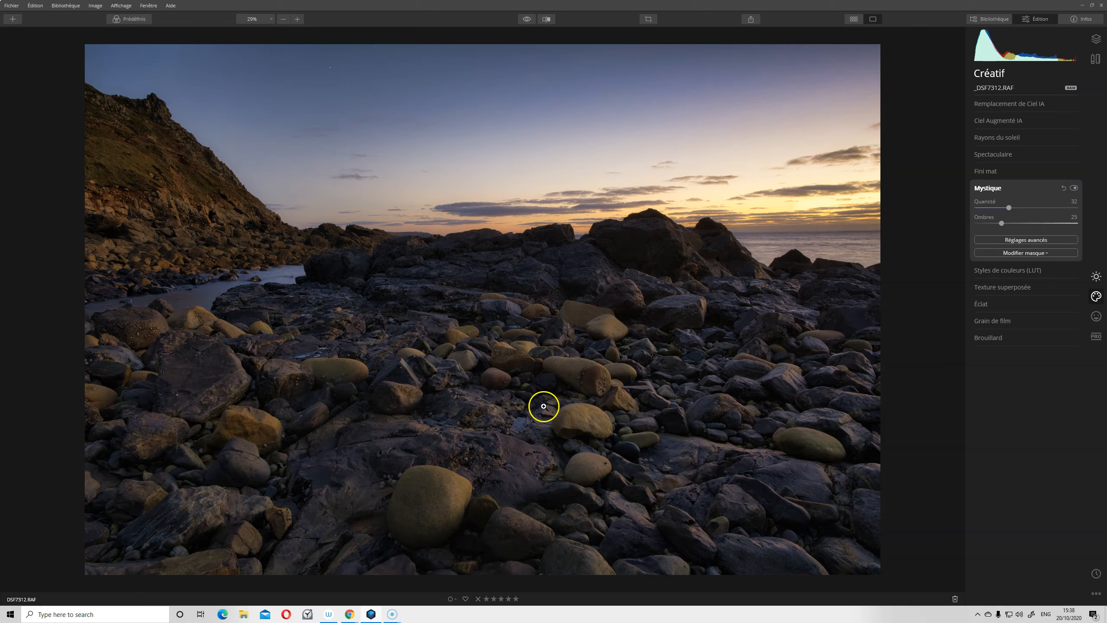
click(1074, 188)
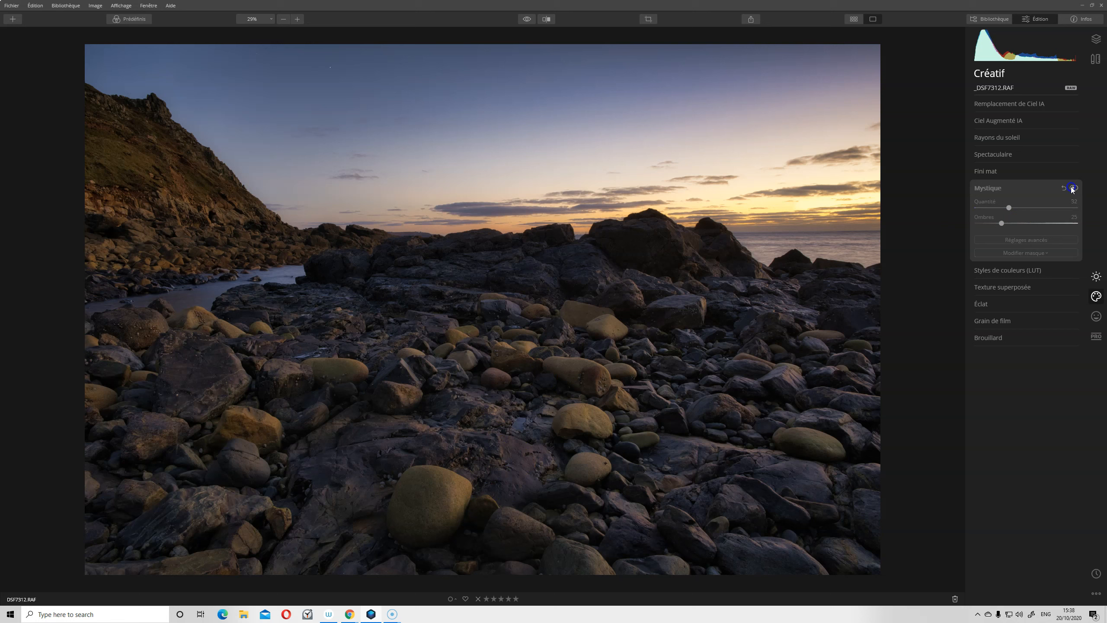
click(1074, 188)
click(1073, 188)
click(1074, 188)
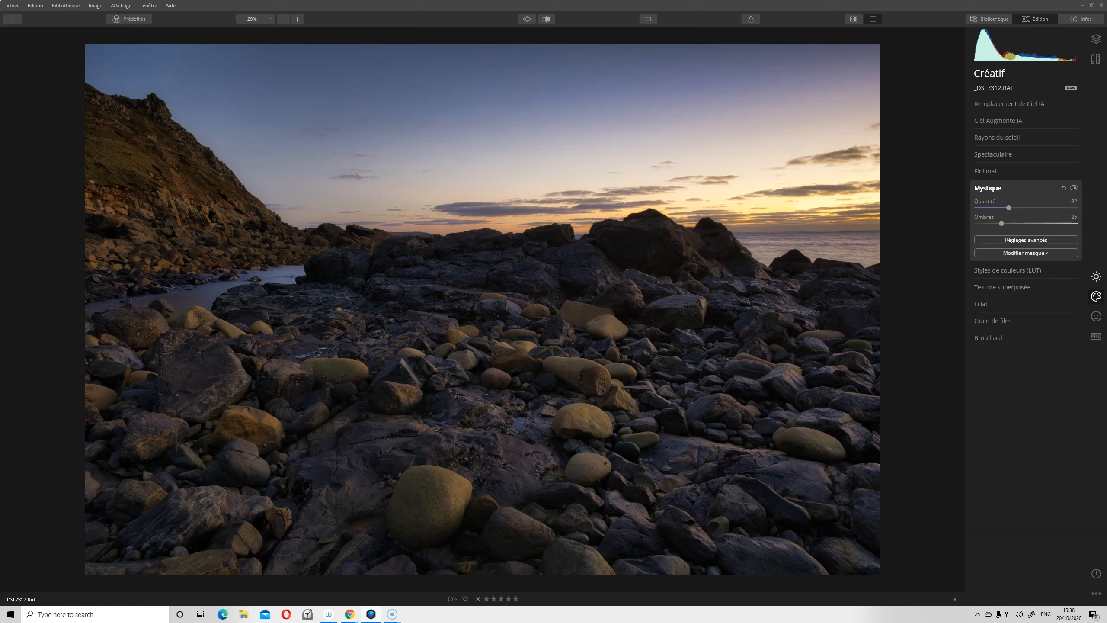
Lighten the yellowish foreground and middle-ground stones with the Densité +/densité - brush at Taille 100 and Intensité 20%.
click(1090, 335)
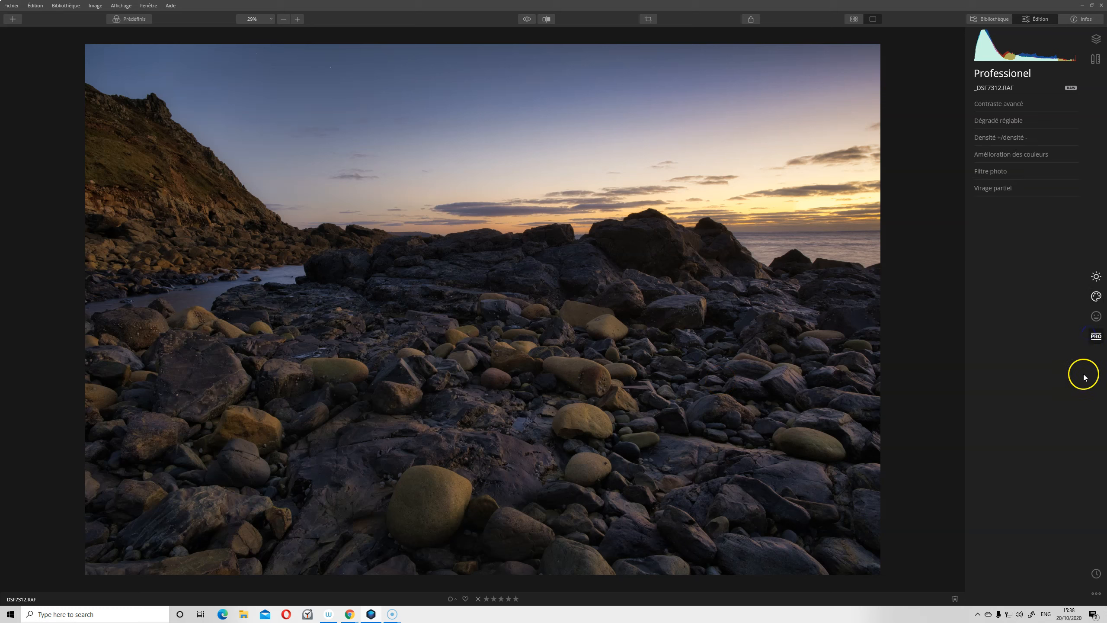
click(1018, 137)
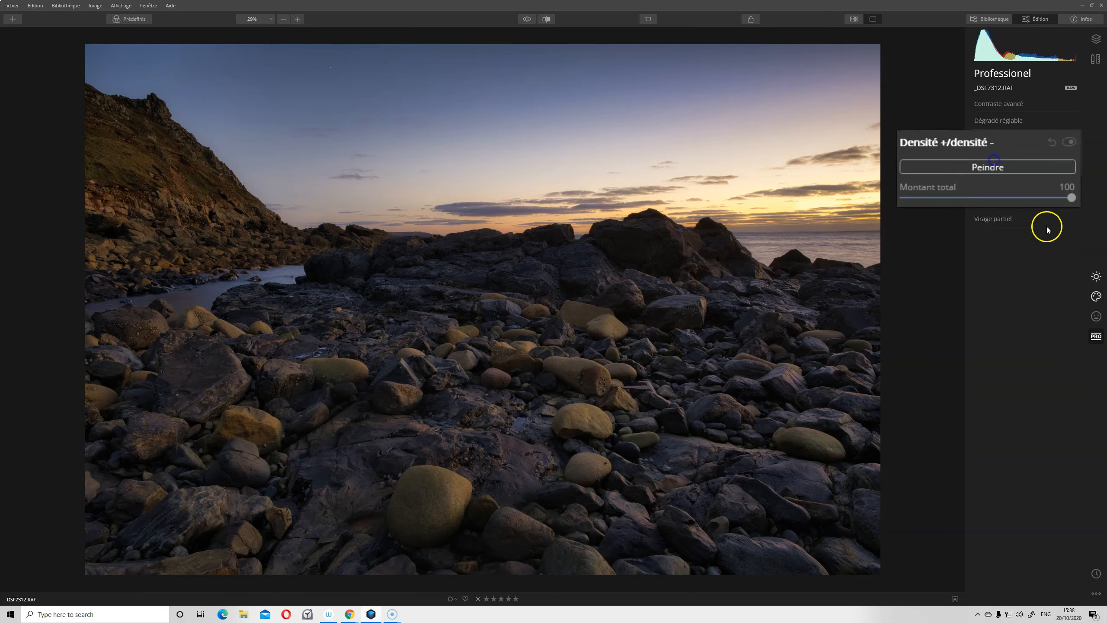
click(988, 167)
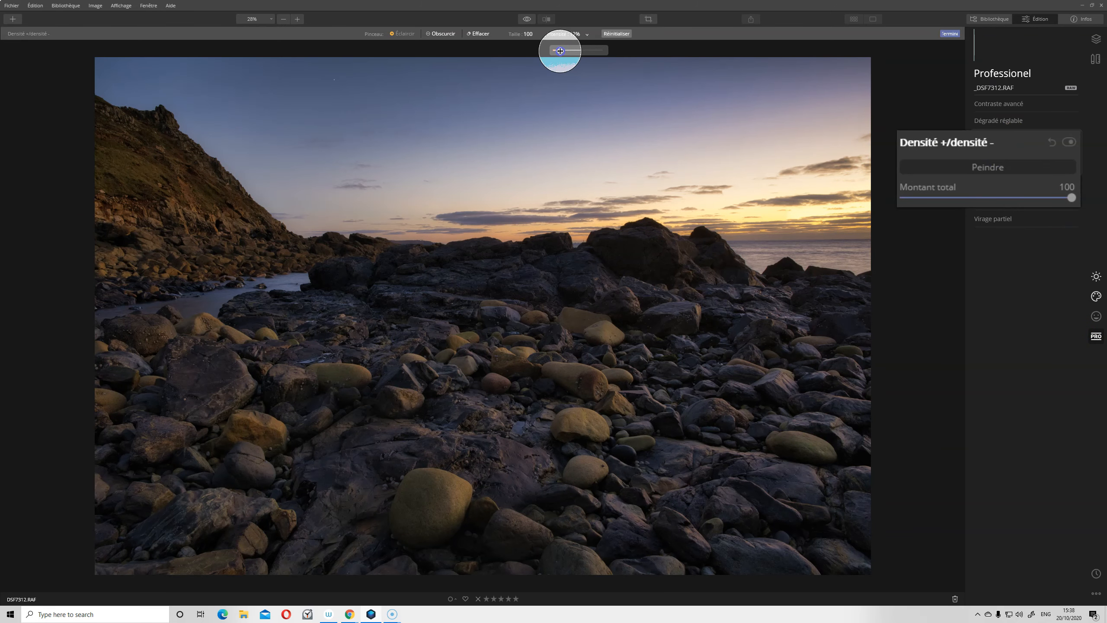
drag(564, 51, 565, 51)
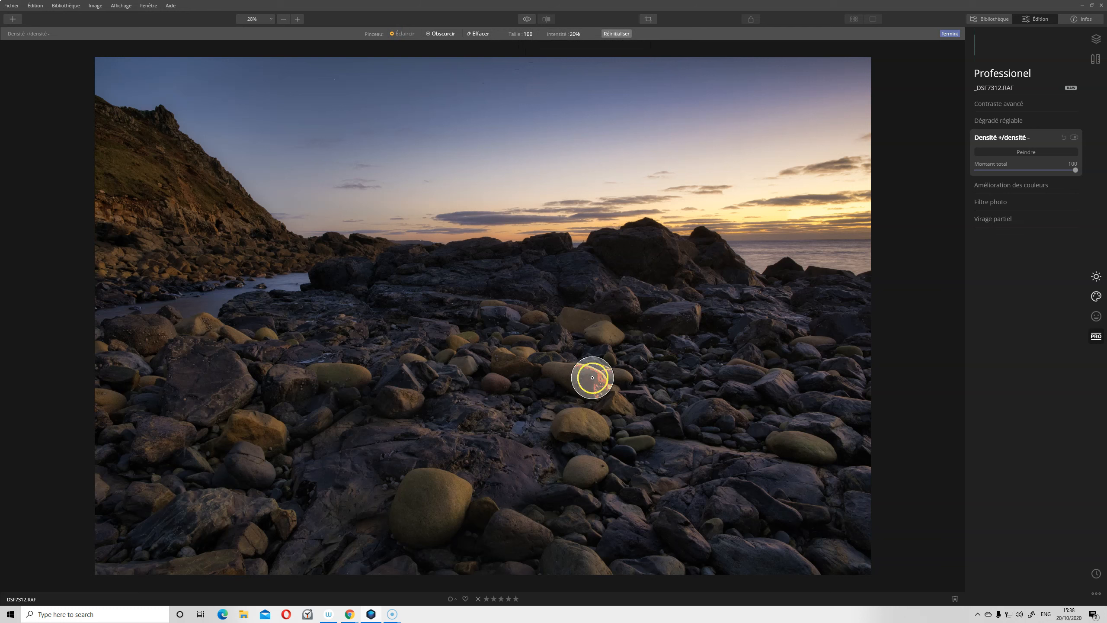
mouse_move(444, 499)
mouse_down()
mouse_move(417, 515)
mouse_move(423, 487)
mouse_move(433, 512)
mouse_up()
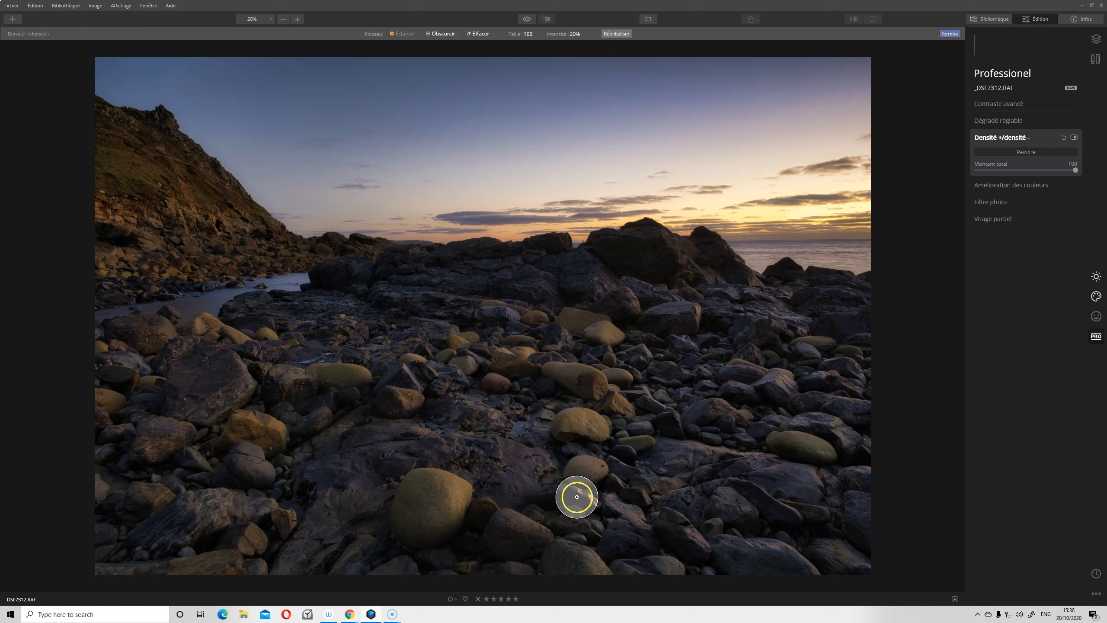
drag(573, 423, 602, 444)
drag(572, 370, 610, 386)
drag(601, 326, 576, 324)
drag(809, 438, 836, 449)
drag(574, 468, 547, 483)
drag(378, 375, 331, 371)
drag(264, 348, 216, 334)
mouse_move(270, 444)
mouse_down()
mouse_move(242, 434)
mouse_move(272, 464)
mouse_up()
mouse_move(100, 414)
mouse_down()
mouse_move(52, 392)
mouse_move(115, 400)
mouse_up()
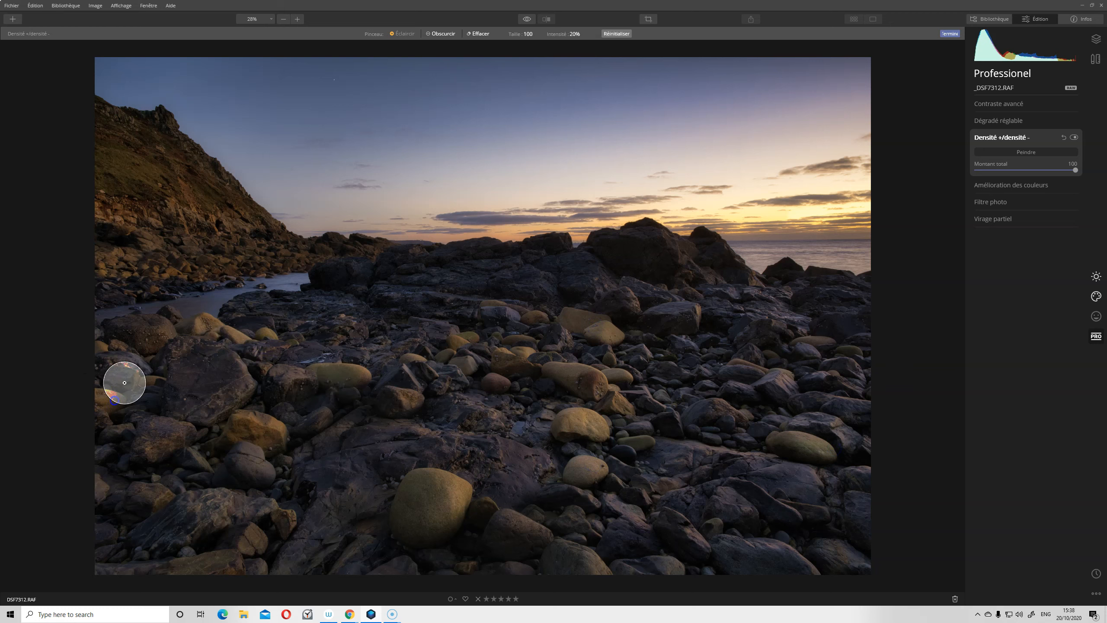
mouse_move(537, 294)
mouse_down()
mouse_move(542, 307)
mouse_move(591, 314)
mouse_up()
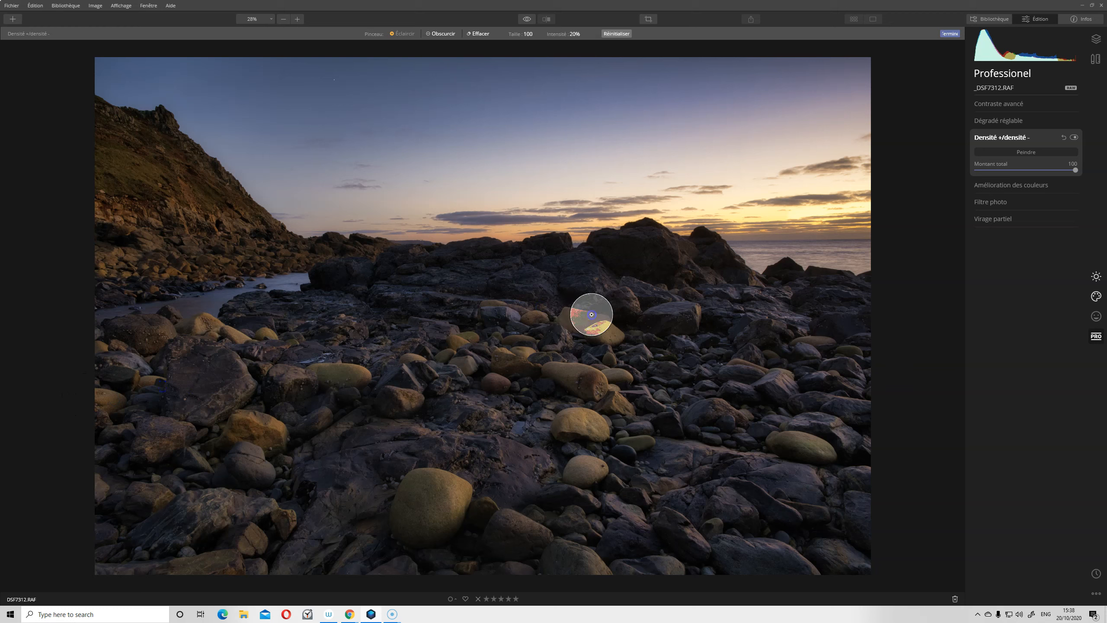
Lighten the lower cliff face and the rocks at its foot with the same 20% brush.
drag(112, 208, 252, 224)
mouse_move(182, 251)
mouse_down()
mouse_move(116, 265)
mouse_move(245, 260)
mouse_move(166, 252)
mouse_move(264, 247)
mouse_move(281, 290)
mouse_move(431, 293)
mouse_up()
mouse_move(110, 227)
mouse_down()
mouse_move(188, 178)
mouse_move(205, 218)
mouse_up()
drag(227, 245, 228, 246)
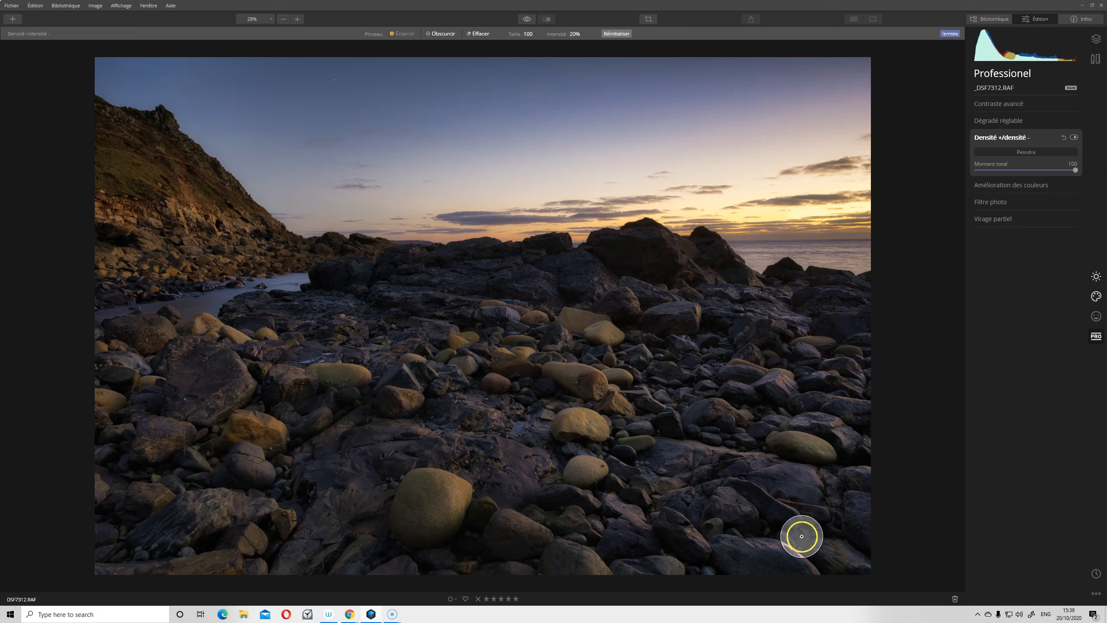
Set the brush Intensité to 7% and lighten the dark rocks from the centre to the lower right of the photo.
click(563, 34)
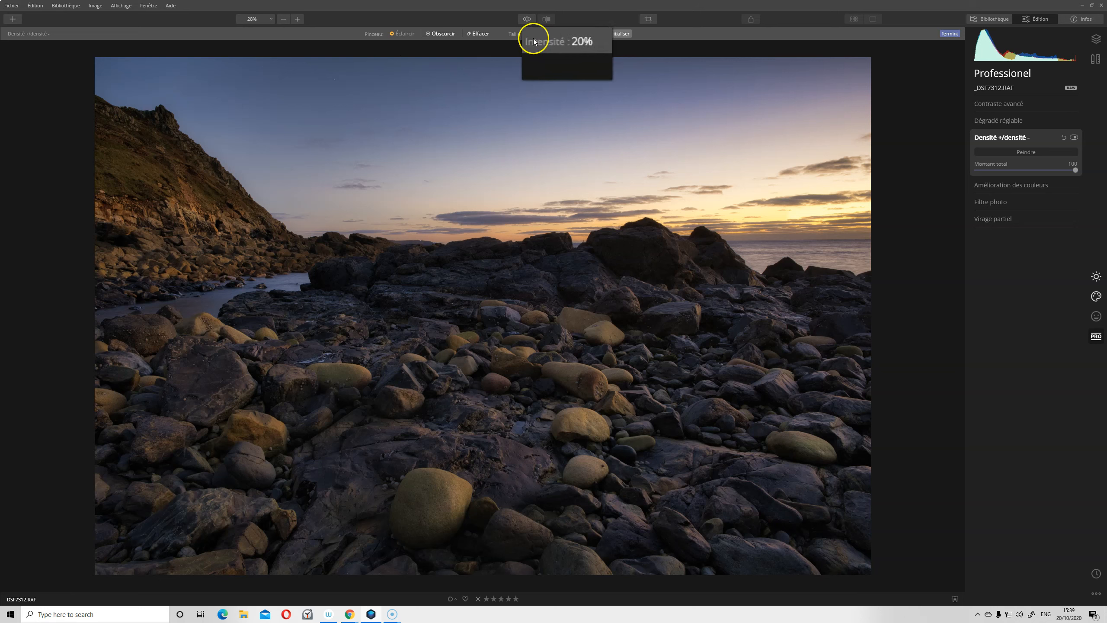
click(547, 75)
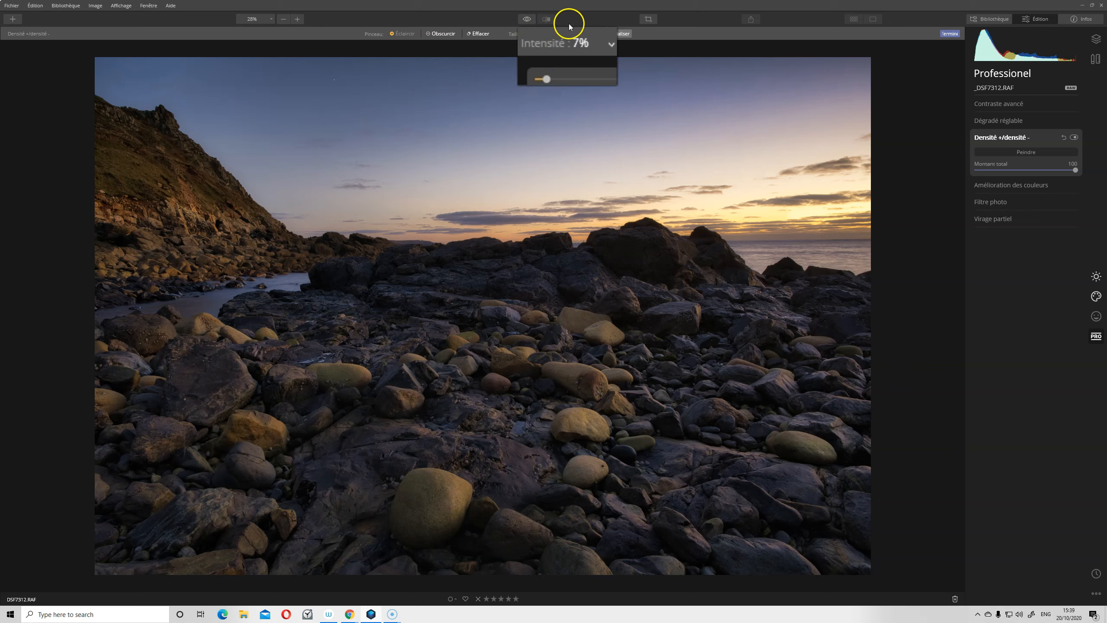
drag(827, 334, 801, 472)
mouse_move(732, 457)
mouse_down()
mouse_move(613, 406)
mouse_move(348, 510)
mouse_move(831, 306)
mouse_move(117, 462)
mouse_move(838, 570)
mouse_up()
drag(497, 268, 849, 548)
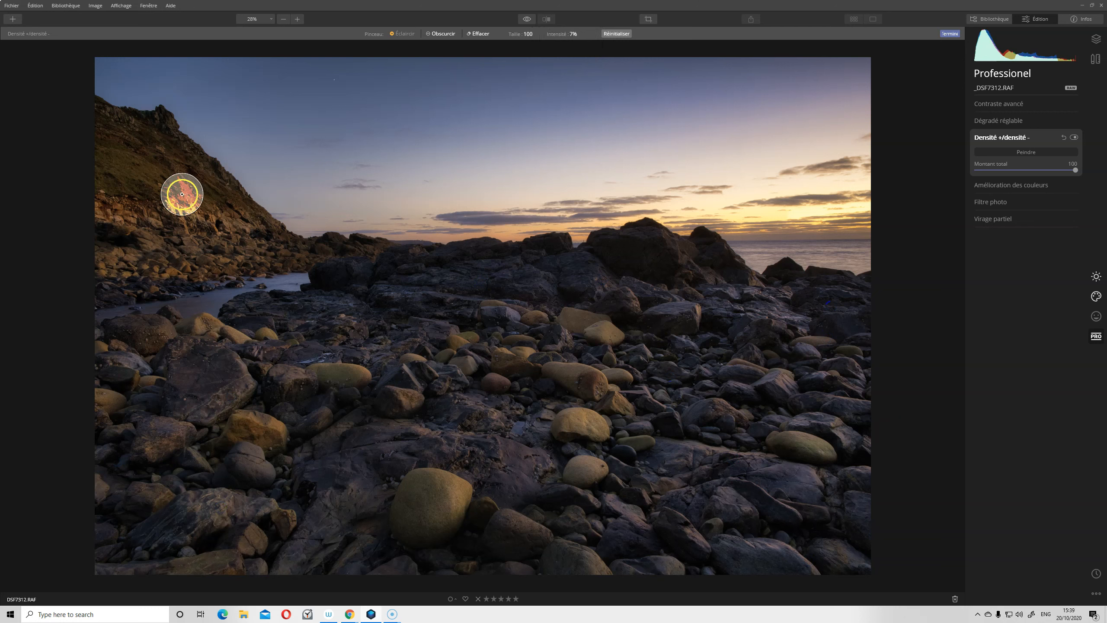
Lighten the grassy upper slope of the cliff with the 7% brush.
click(151, 181)
mouse_move(152, 181)
mouse_down()
mouse_move(248, 310)
mouse_move(161, 167)
mouse_move(115, 134)
mouse_move(142, 147)
mouse_up()
mouse_move(143, 147)
mouse_down()
mouse_move(205, 200)
mouse_move(200, 208)
mouse_move(183, 159)
mouse_move(161, 154)
mouse_up()
click(194, 174)
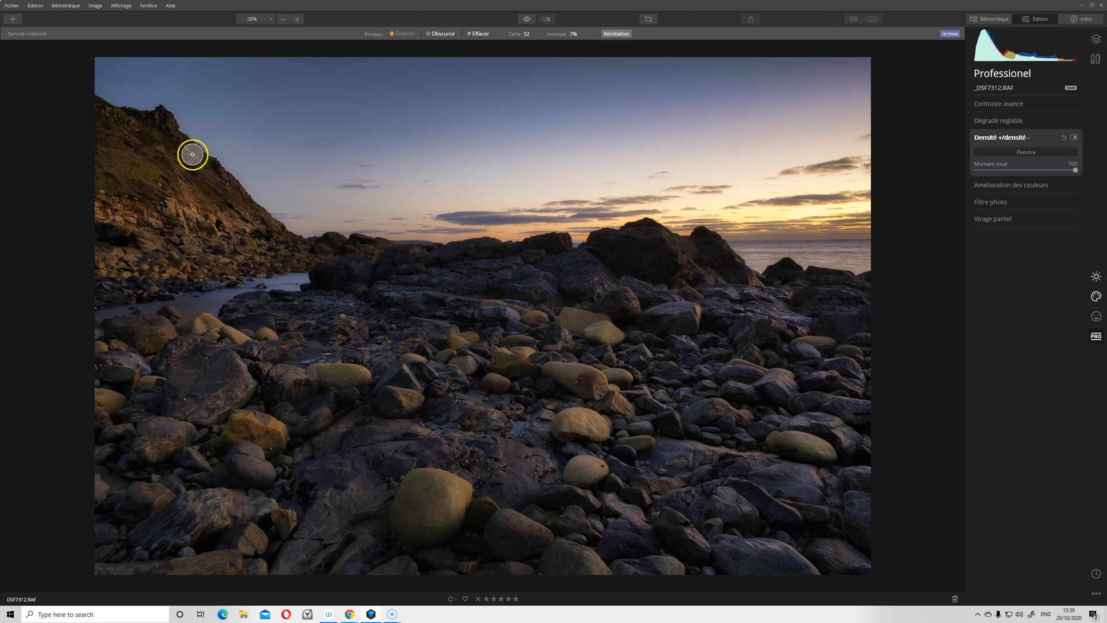
Using Obscurcir at Taille 52 and Intensité 20%, darken the shadows around the large dark rock and the big round foreground stone.
click(446, 33)
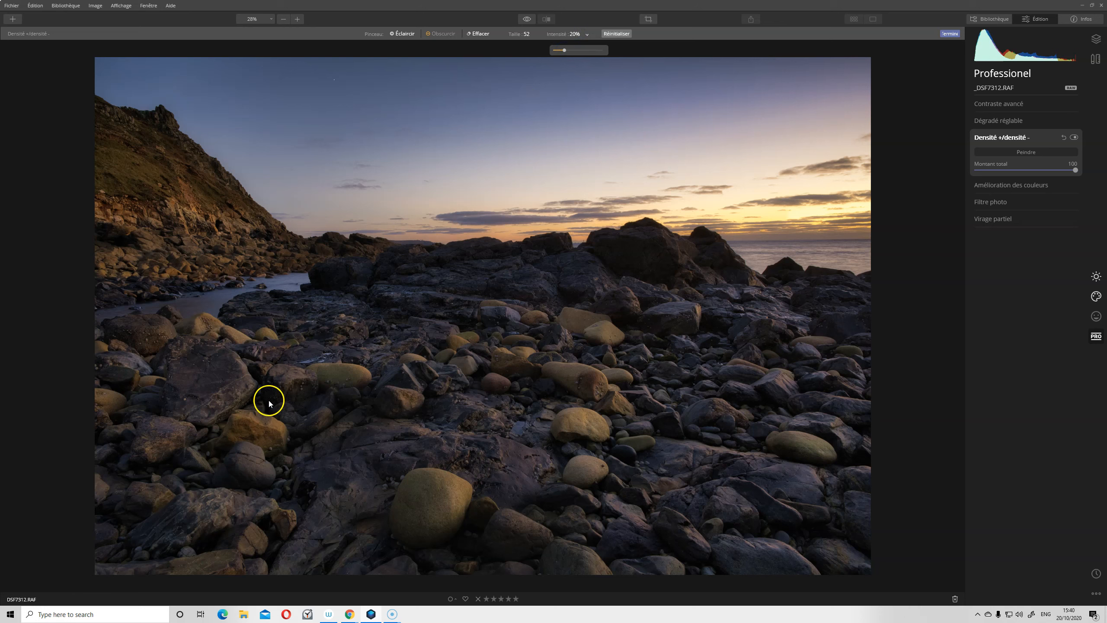
click(257, 373)
click(163, 371)
drag(259, 376, 252, 391)
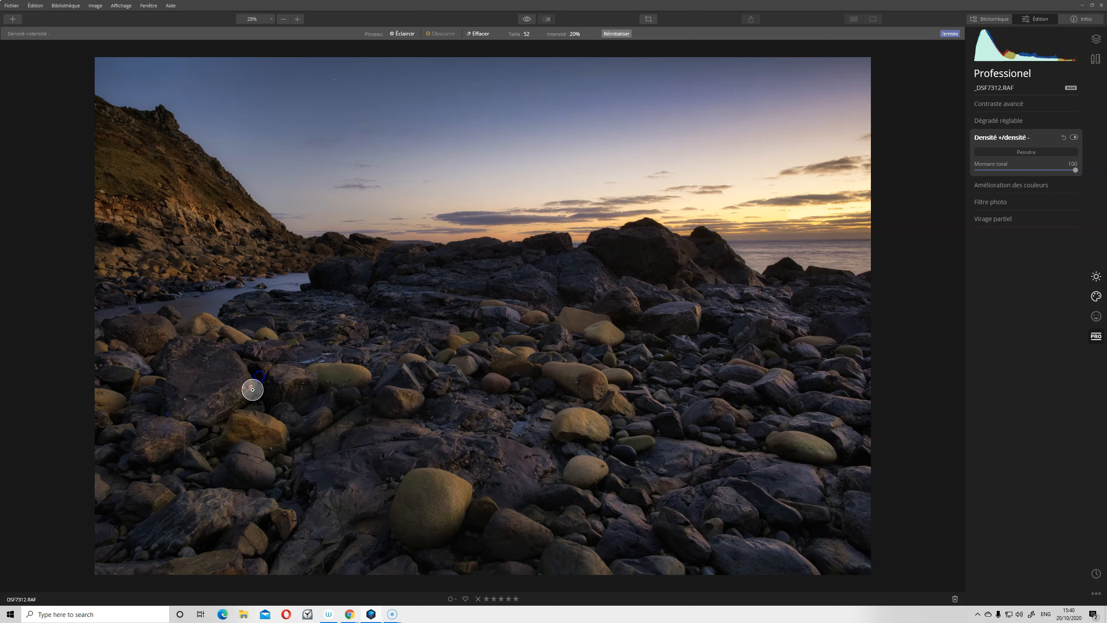
click(461, 470)
drag(423, 537, 390, 500)
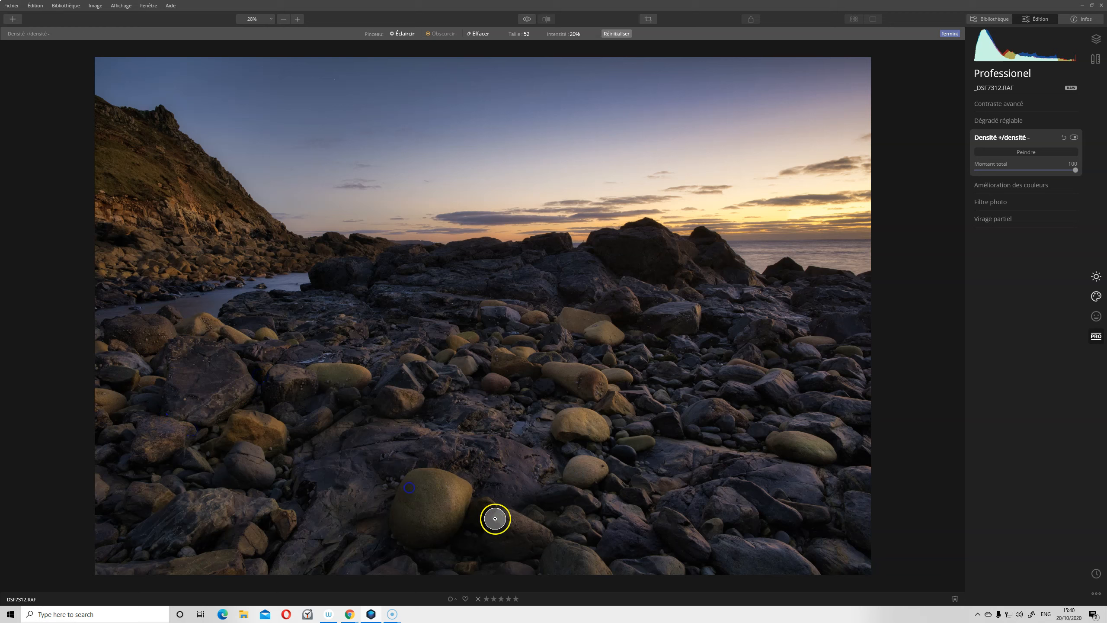
Darken the shaded edges of the yellowish stones and rock in the middle of the photo.
drag(587, 463, 607, 451)
drag(571, 483, 559, 473)
mouse_move(540, 411)
mouse_down()
mouse_move(587, 442)
mouse_move(622, 433)
mouse_move(570, 410)
mouse_move(607, 410)
mouse_move(605, 438)
mouse_up()
drag(556, 362, 604, 401)
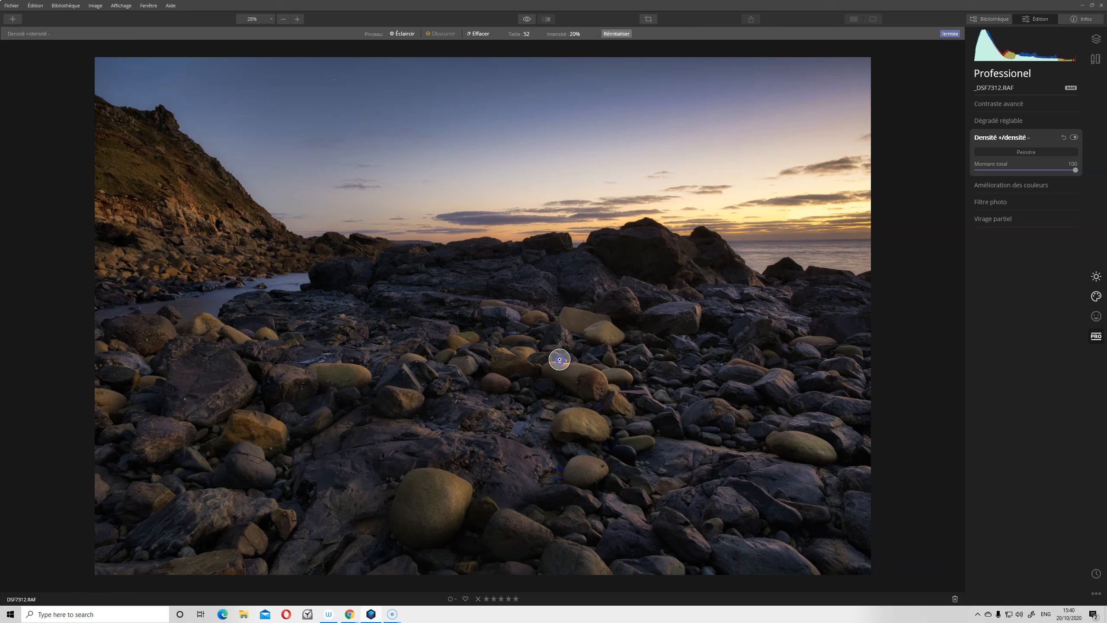
click(675, 326)
drag(676, 327, 645, 325)
Darken the shadows between the rocks across the foreground and along the photo's left edge.
mouse_move(718, 385)
mouse_down()
mouse_move(792, 448)
mouse_move(733, 398)
mouse_move(766, 421)
mouse_move(733, 402)
mouse_move(735, 465)
mouse_move(771, 465)
mouse_move(777, 435)
mouse_move(806, 465)
mouse_move(644, 441)
mouse_move(810, 489)
mouse_move(782, 534)
mouse_move(657, 484)
mouse_move(718, 480)
mouse_move(784, 512)
mouse_move(758, 494)
mouse_move(799, 541)
mouse_move(732, 558)
mouse_up()
mouse_move(576, 584)
mouse_down()
mouse_move(581, 556)
mouse_move(616, 591)
mouse_up()
mouse_move(522, 541)
mouse_down()
mouse_move(536, 529)
mouse_move(494, 523)
mouse_move(536, 580)
mouse_up()
mouse_move(395, 496)
mouse_down()
mouse_move(405, 489)
mouse_move(430, 540)
mouse_up()
mouse_move(172, 480)
mouse_down()
mouse_move(133, 518)
mouse_move(209, 501)
mouse_move(198, 541)
mouse_move(92, 495)
mouse_move(124, 463)
mouse_move(206, 420)
mouse_move(104, 368)
mouse_move(160, 410)
mouse_move(164, 352)
mouse_up()
drag(87, 332, 173, 332)
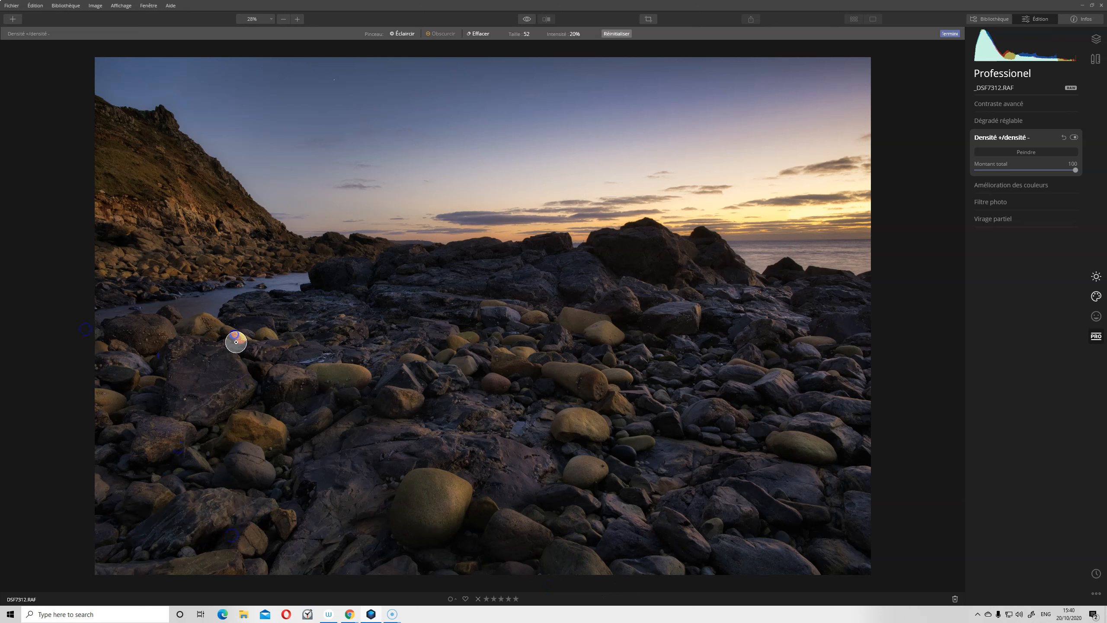
Darken the shadows on the cliff, its foot and the large rocks near the horizon, and finish the density painting.
mouse_move(324, 356)
mouse_down()
mouse_move(398, 307)
mouse_move(411, 352)
mouse_move(352, 297)
mouse_move(390, 296)
mouse_move(448, 341)
mouse_move(410, 390)
mouse_move(435, 376)
mouse_move(406, 369)
mouse_move(414, 481)
mouse_move(345, 440)
mouse_move(358, 423)
mouse_move(290, 459)
mouse_move(295, 542)
mouse_move(225, 546)
mouse_move(223, 452)
mouse_move(285, 517)
mouse_move(502, 466)
mouse_move(490, 474)
mouse_move(898, 509)
mouse_move(588, 375)
mouse_move(354, 385)
mouse_move(152, 233)
mouse_move(137, 162)
mouse_move(162, 161)
mouse_move(159, 216)
mouse_move(106, 199)
mouse_move(173, 205)
mouse_move(171, 230)
mouse_move(182, 186)
mouse_move(190, 237)
mouse_move(222, 217)
mouse_up()
mouse_move(186, 252)
mouse_down()
mouse_move(178, 238)
mouse_move(234, 258)
mouse_up()
mouse_move(234, 258)
mouse_down()
mouse_move(122, 263)
mouse_move(247, 259)
mouse_move(259, 253)
mouse_move(252, 247)
mouse_move(280, 269)
mouse_move(76, 201)
mouse_move(119, 209)
mouse_move(98, 193)
mouse_move(100, 156)
mouse_move(119, 147)
mouse_move(228, 237)
mouse_move(211, 180)
mouse_move(195, 172)
mouse_move(229, 257)
mouse_move(260, 283)
mouse_up()
drag(649, 293, 801, 131)
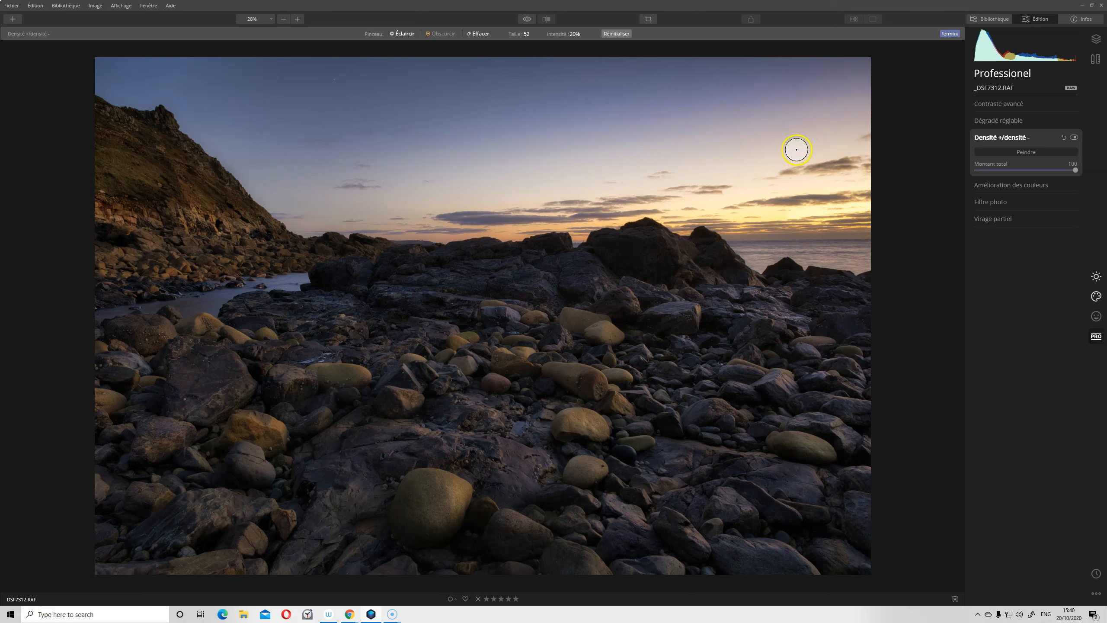
click(949, 34)
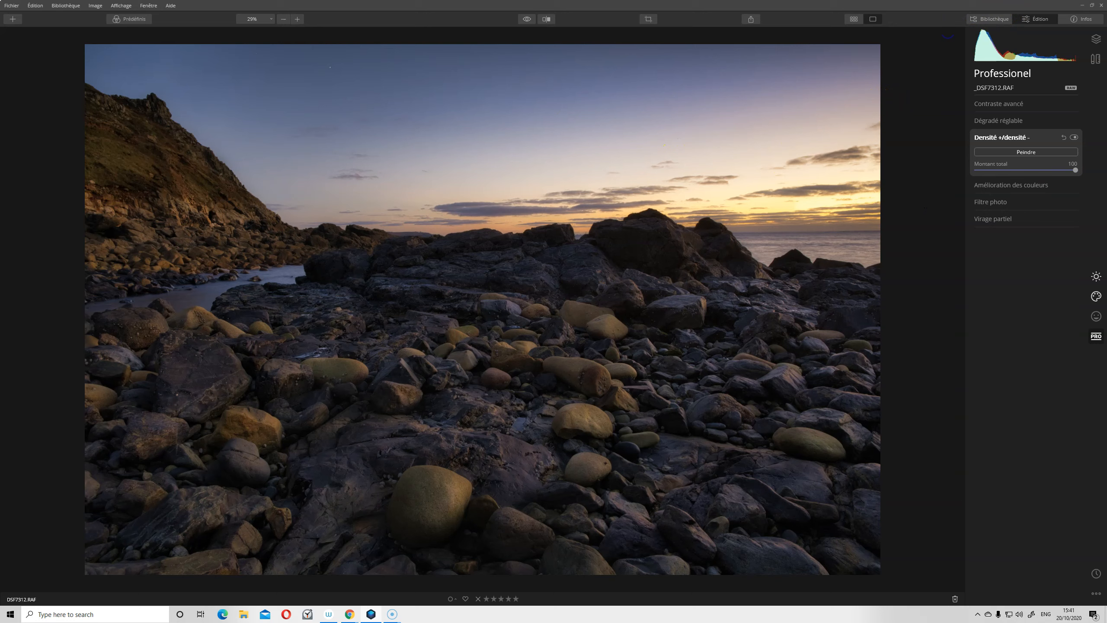
Compare the photo with and without the Densité +/densité - painting.
click(1075, 138)
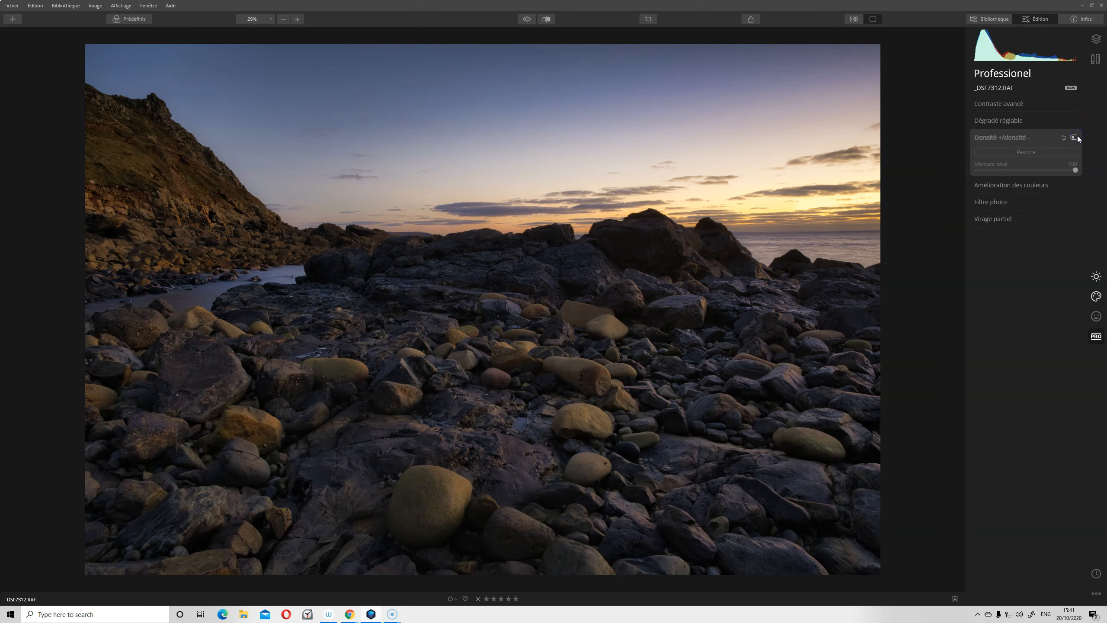
click(1075, 138)
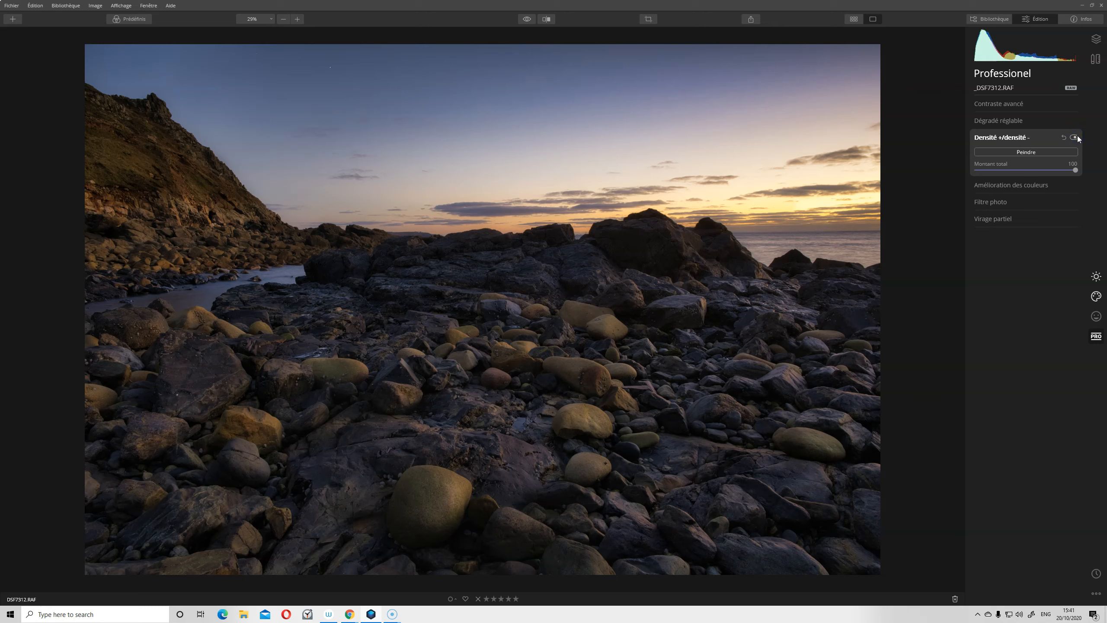
click(1075, 138)
click(1075, 137)
click(1074, 138)
Add a vignette centred near the large rocks below the sunset, with Quantité -100 and Taille 0.
click(1096, 276)
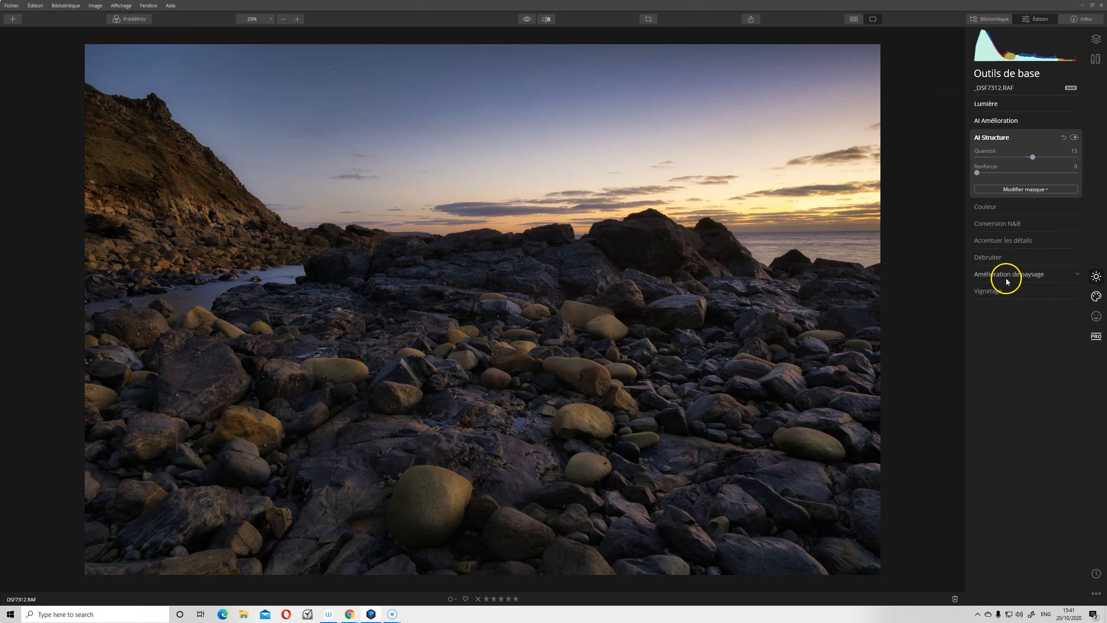
click(1003, 291)
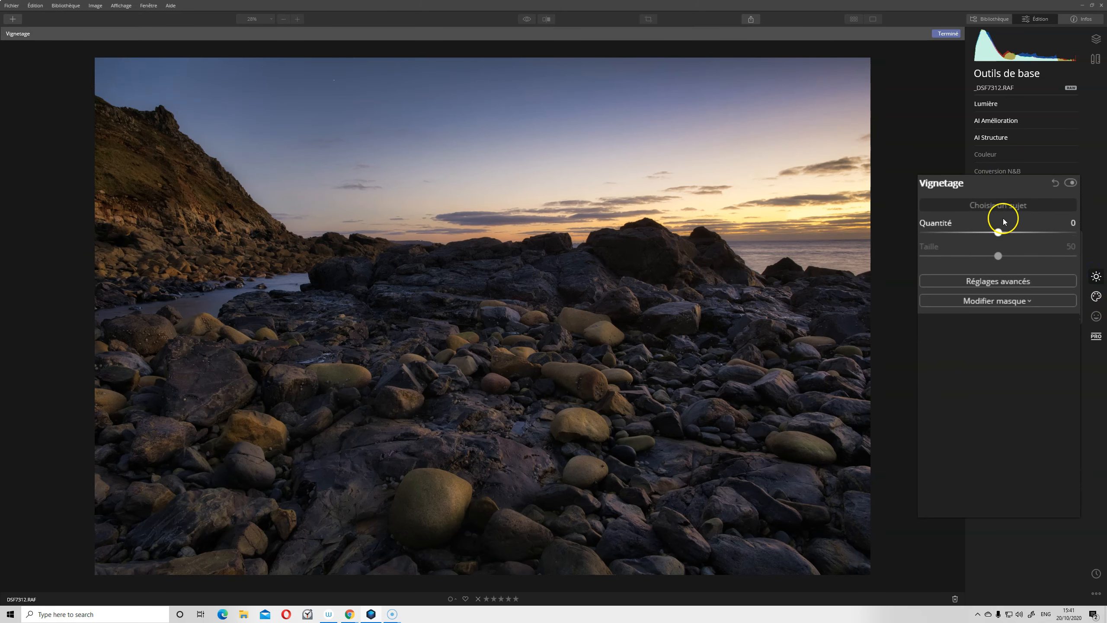
drag(1026, 271, 894, 239)
click(1001, 292)
Set the vignette's Progressivité to 100, Lumière interne to 31 and Quantité to -33.
click(995, 270)
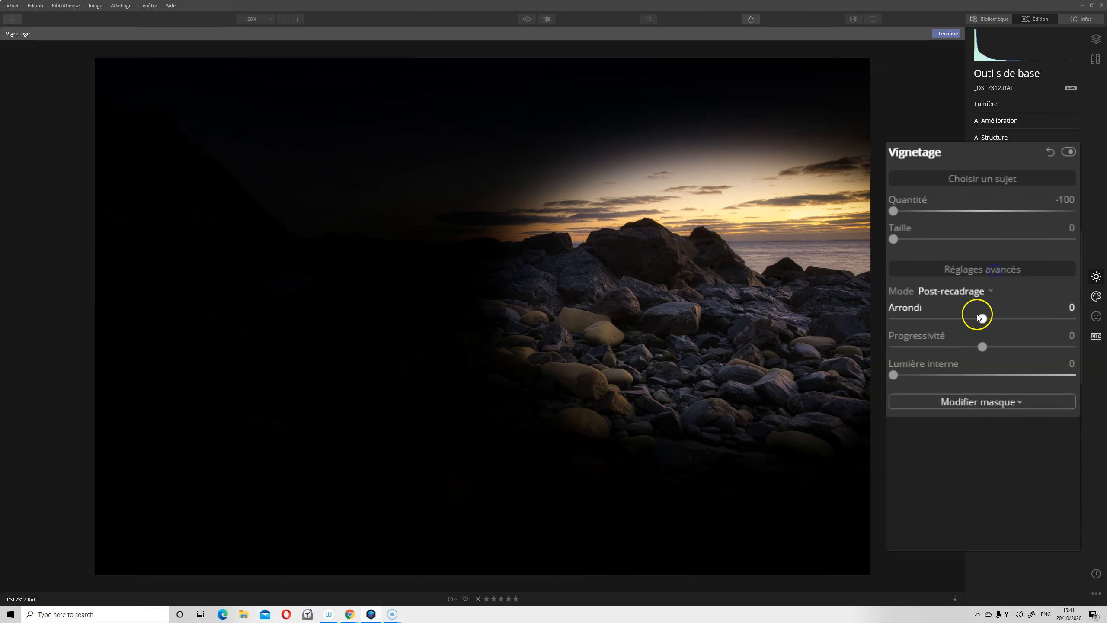
drag(984, 348, 1097, 349)
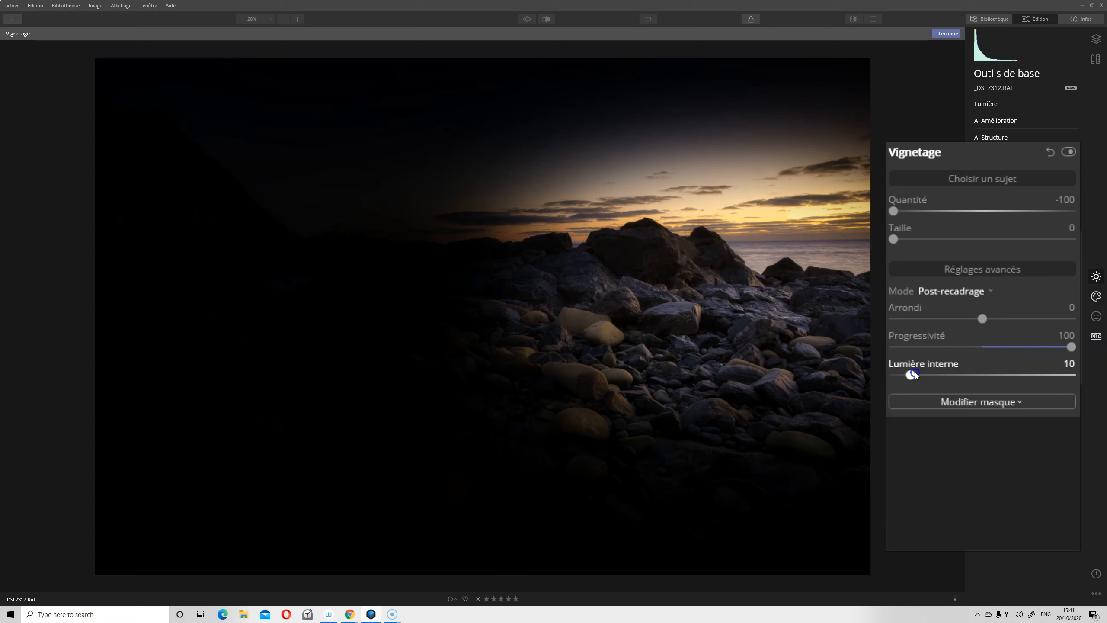
drag(923, 372, 953, 371)
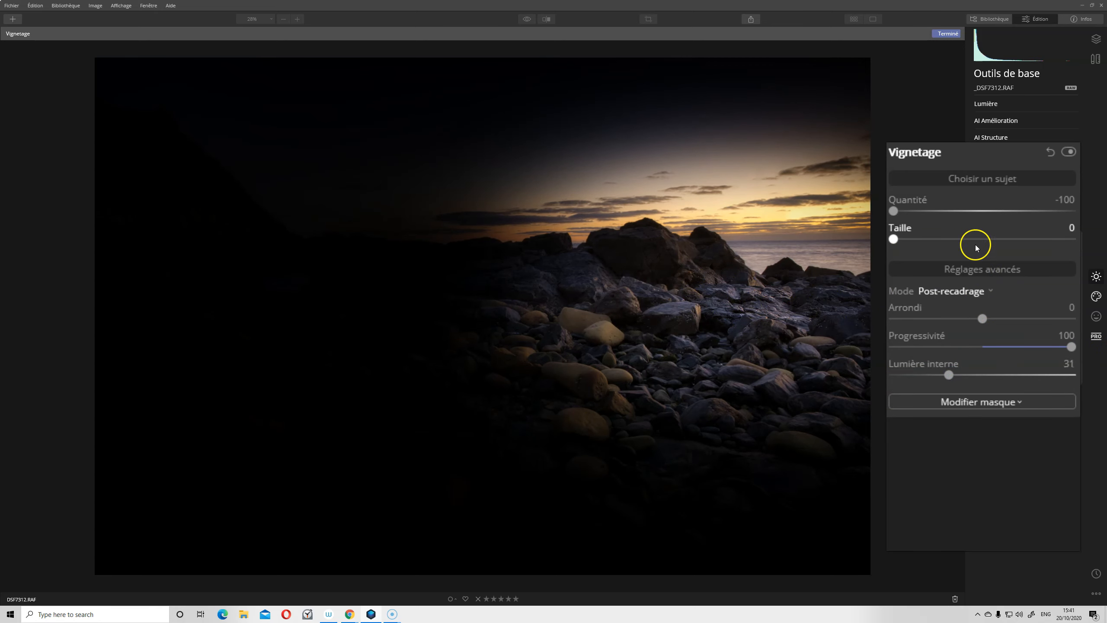
drag(894, 212, 953, 212)
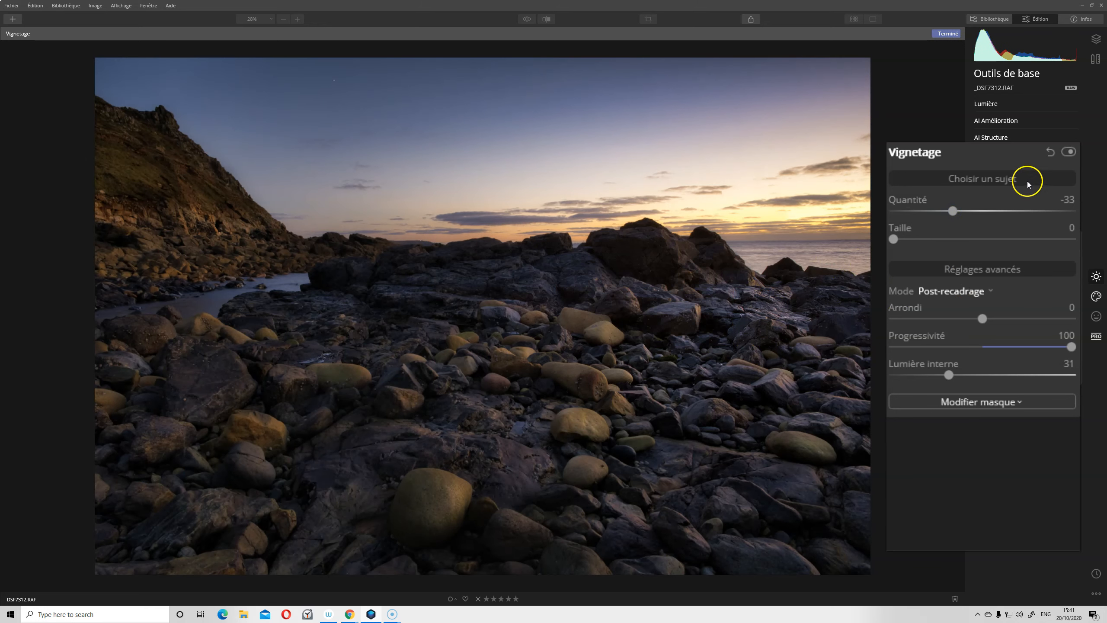
Compare the photo with and without the vignette.
click(1071, 152)
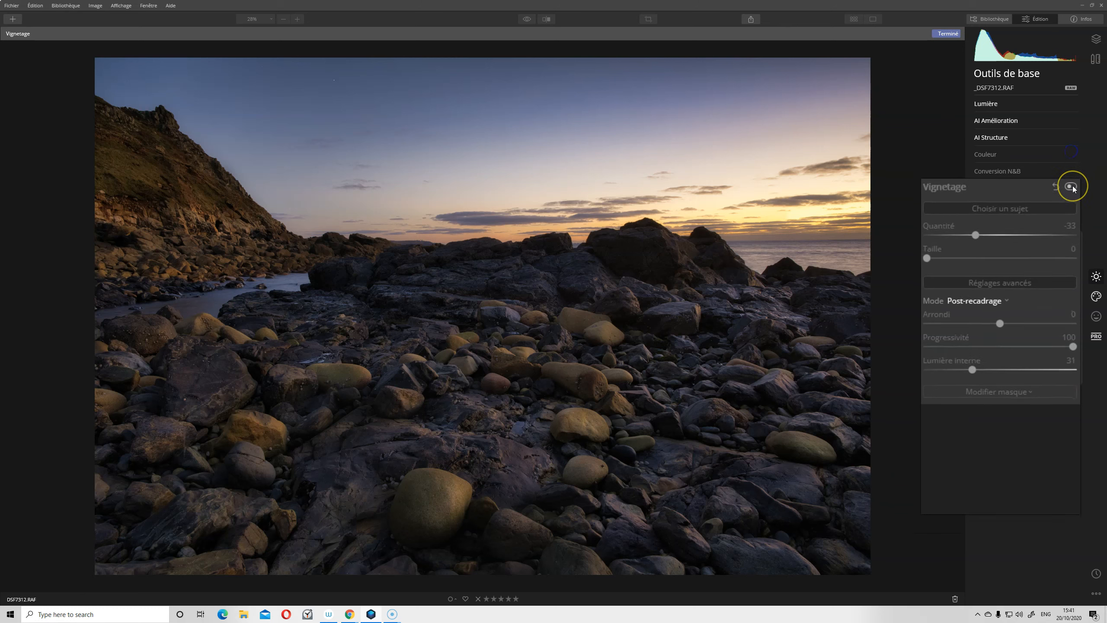
click(1075, 239)
click(1075, 238)
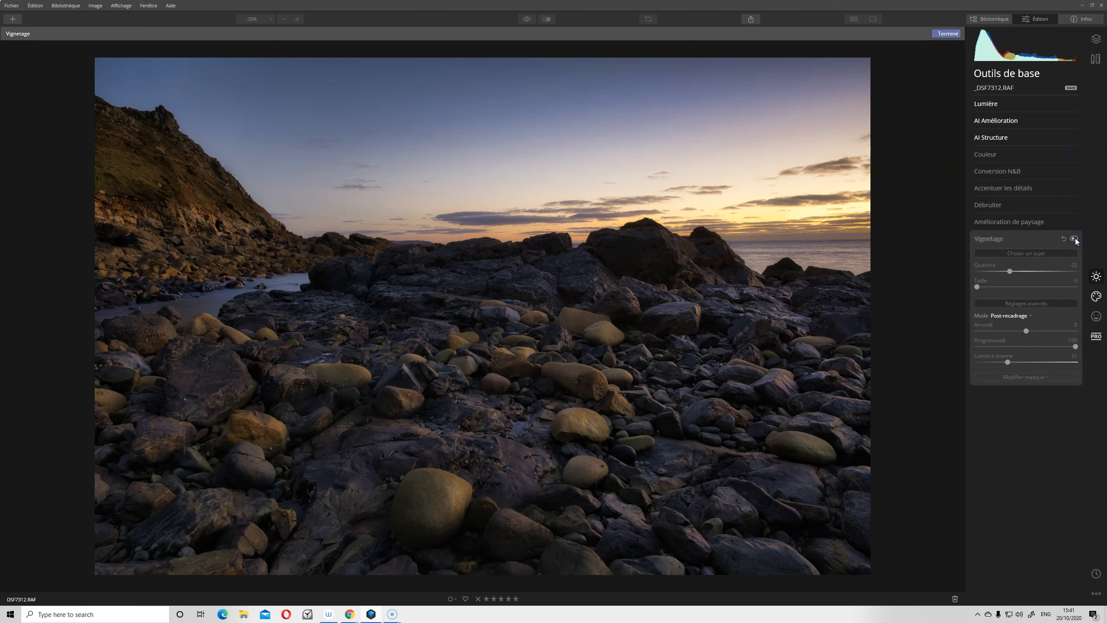